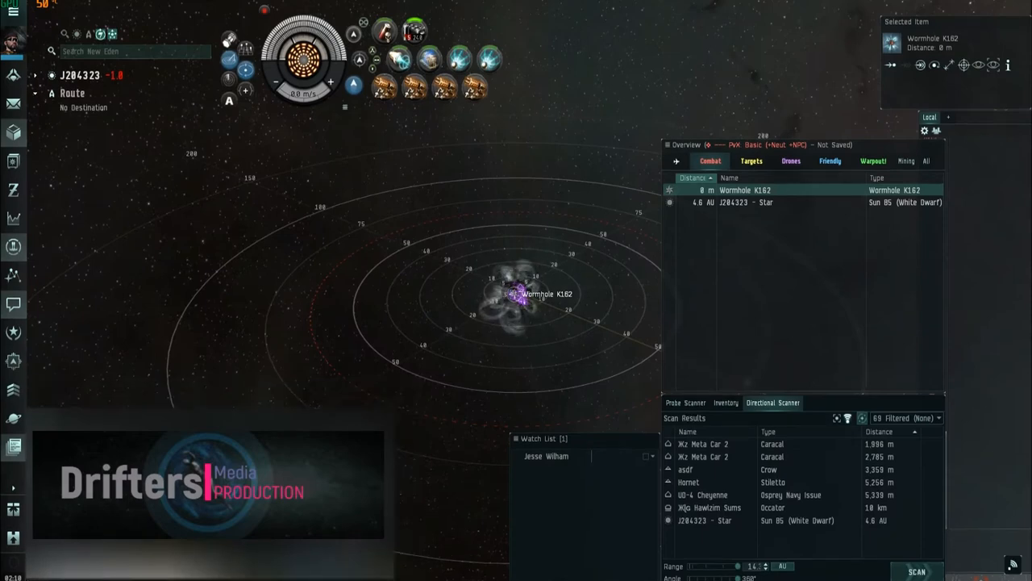
- Consume the Agency Pyrolancea booster from the ship's cargo and start jumping through Wormhole K162
click(724, 403)
scroll(782, 467, up, 1)
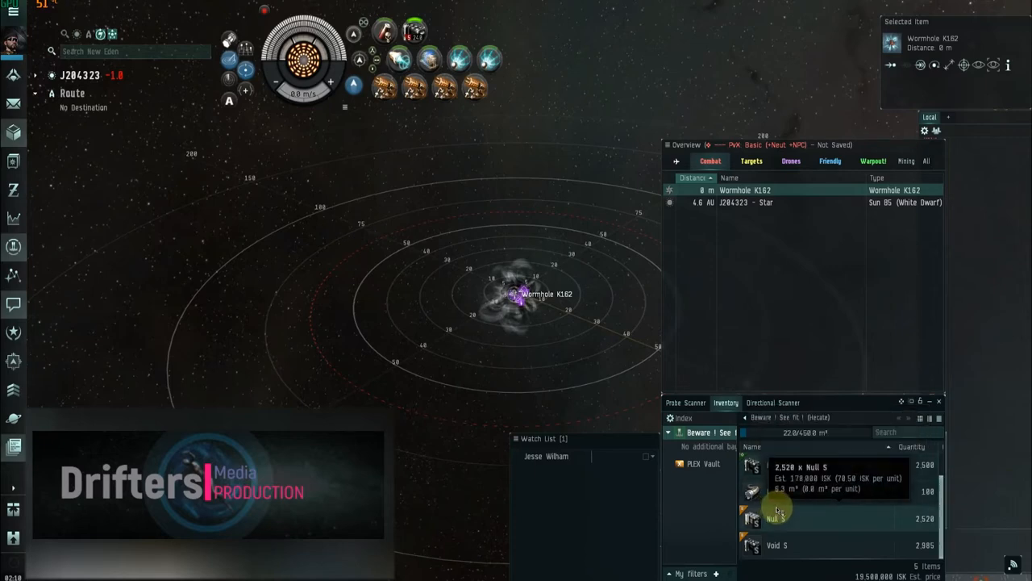
right_click(786, 470)
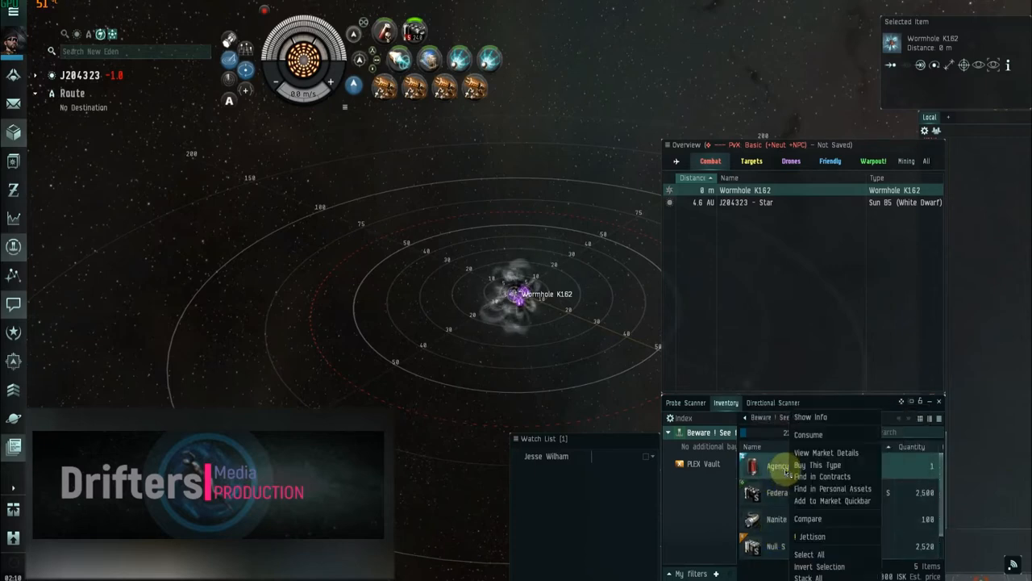
click(809, 435)
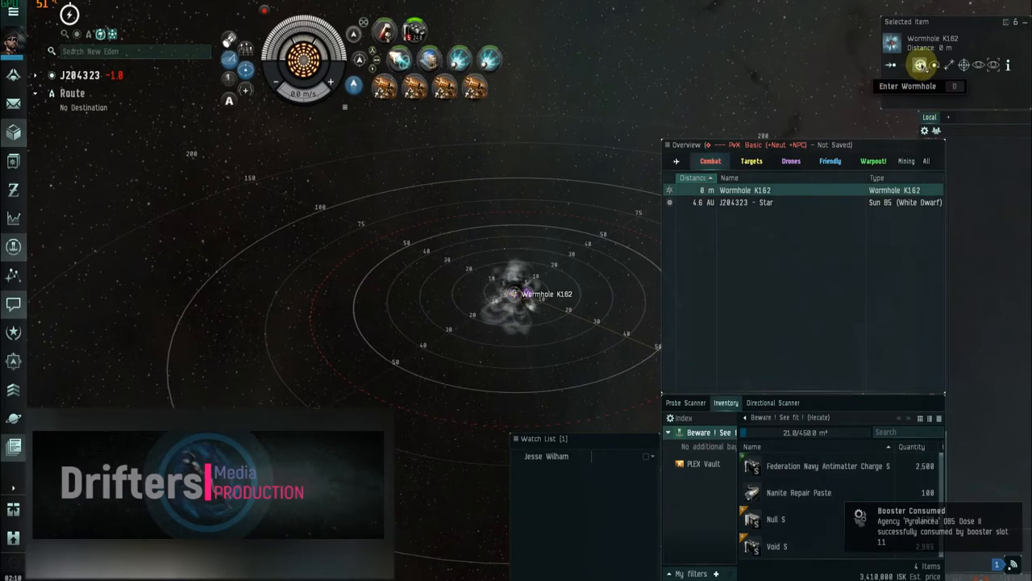
click(922, 64)
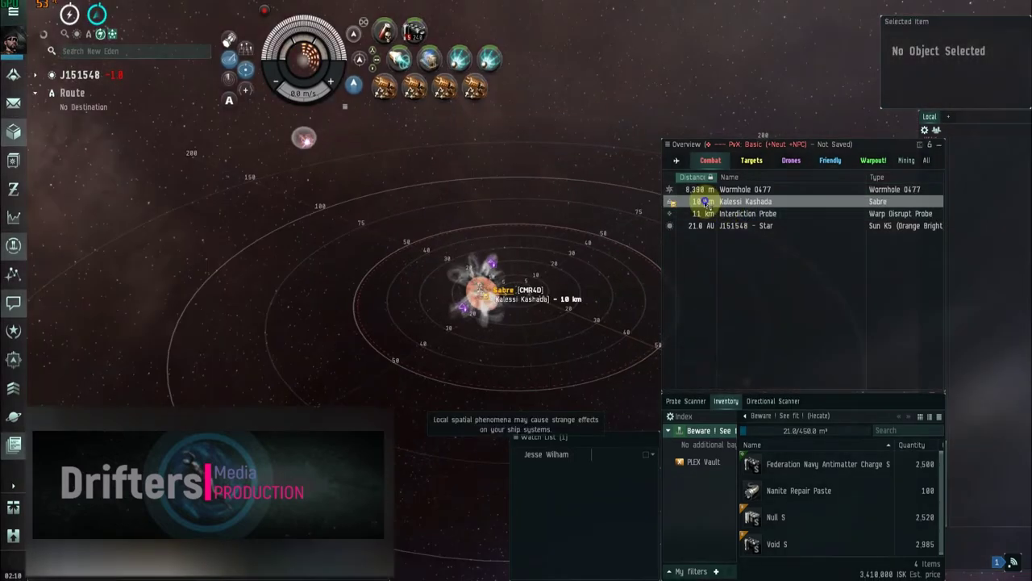
- Approach and try to lock the Sabre in J151540, then select Wormhole O477 once it vanishes
right_click(708, 201)
click(742, 218)
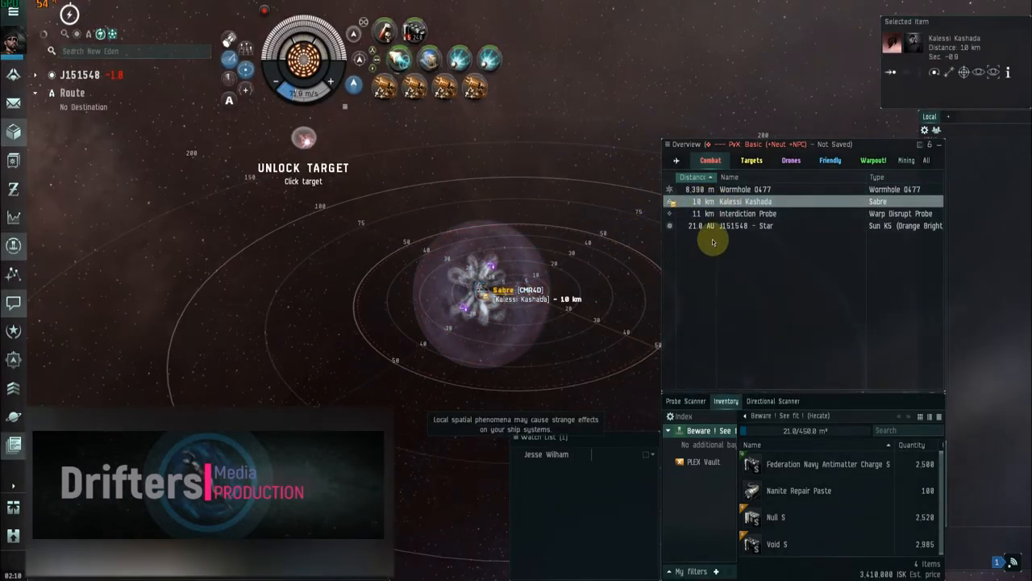
ctrl+click(686, 203)
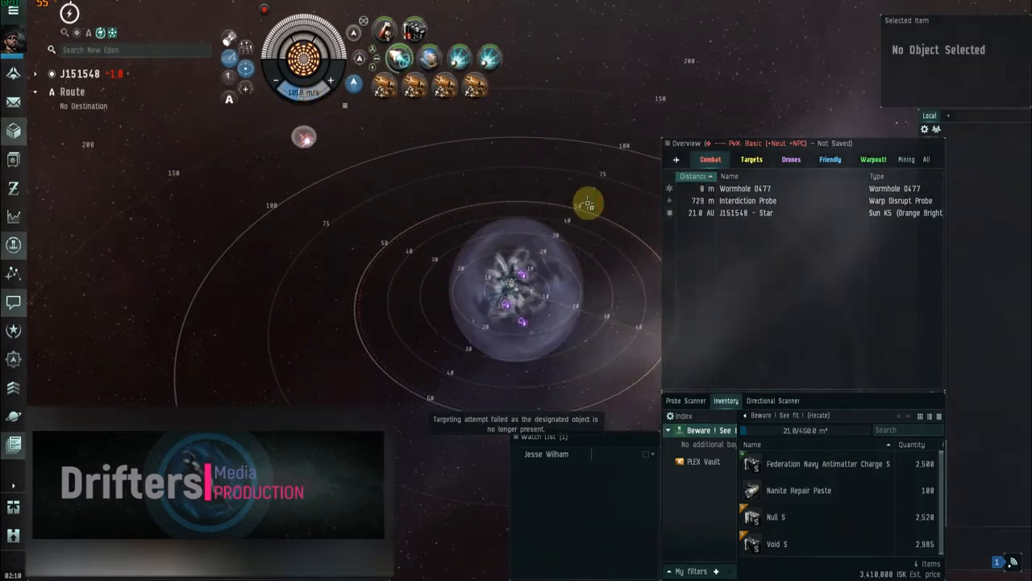
scroll(589, 204, up, 8)
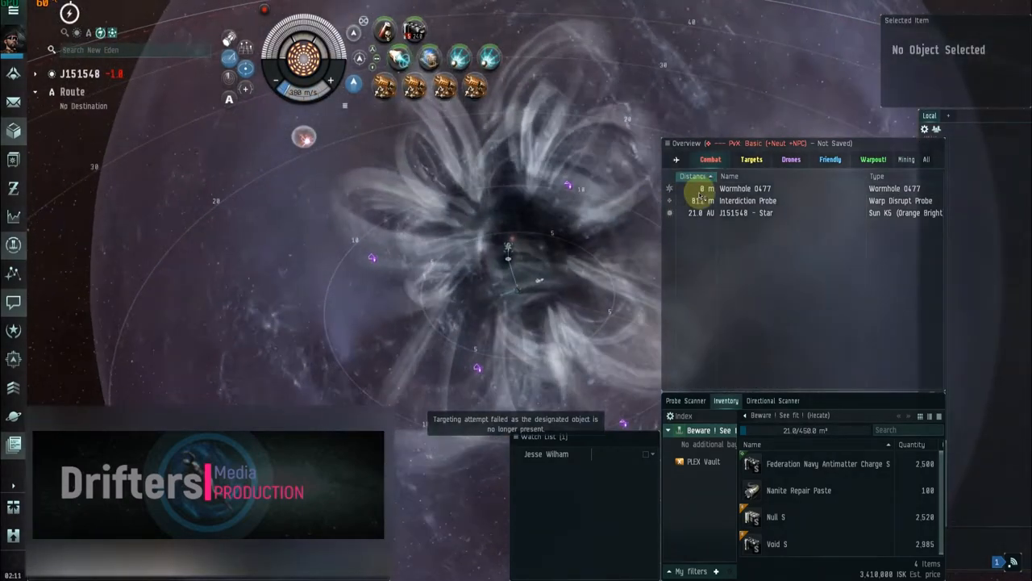
click(704, 189)
- Approach Wormhole O477 and jump back through it to J204323 with the D hotkey
right_click(703, 188)
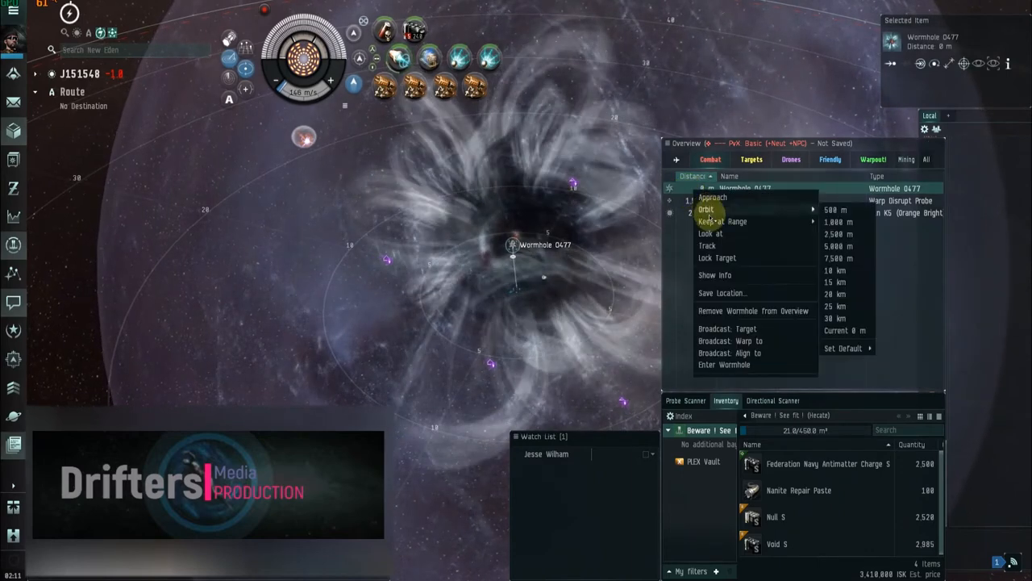
click(713, 198)
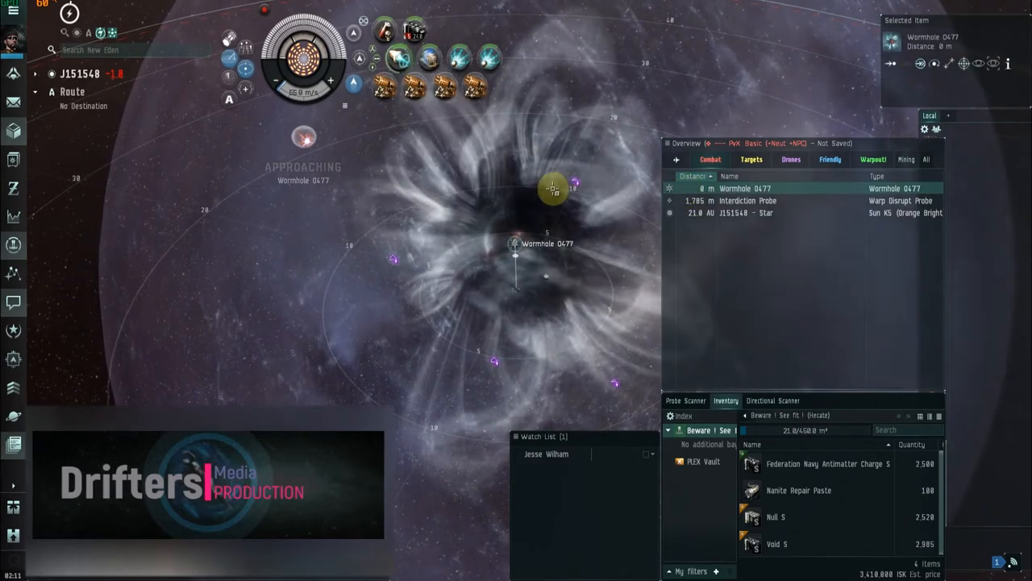
key(d)
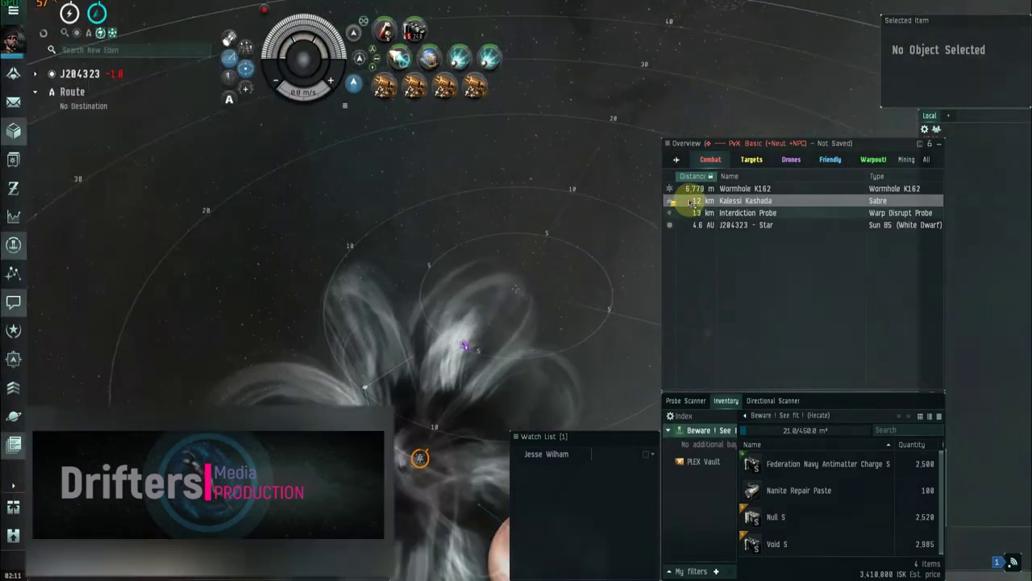
- Approach the Sabre at Wormhole K162, attempt a target lock, then stop the ship on the wormhole
click(694, 201)
right_click(693, 202)
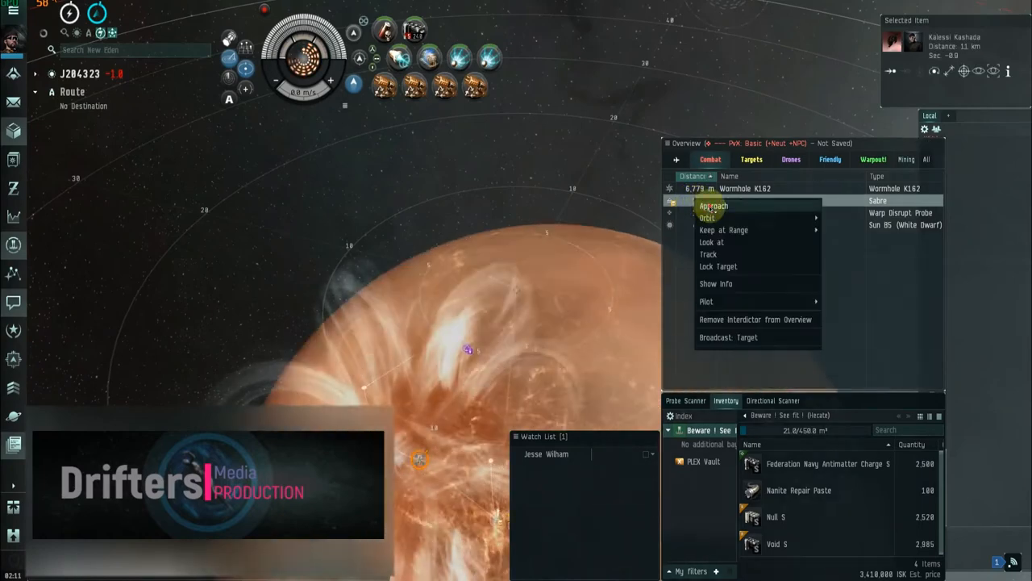
click(713, 211)
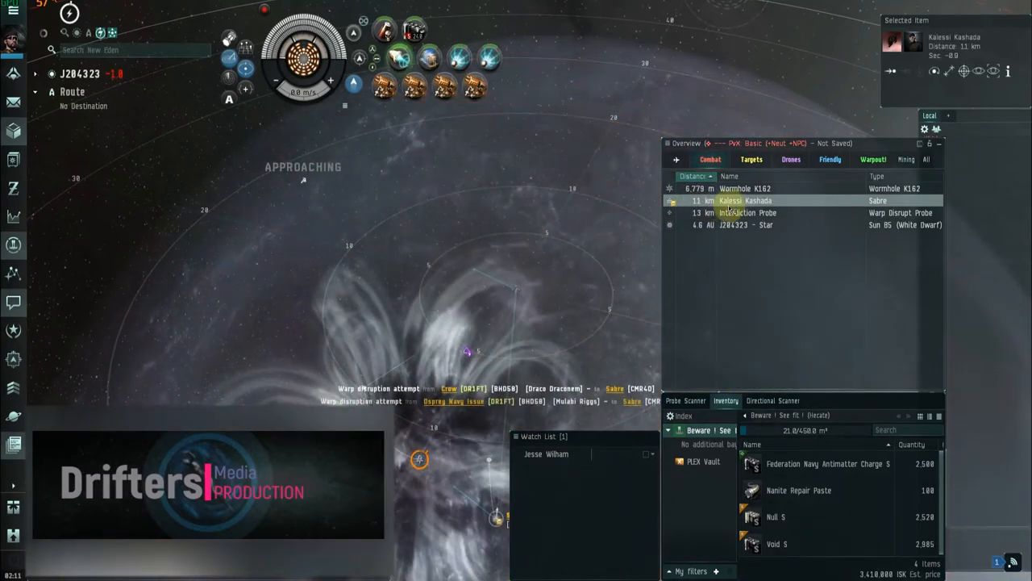
ctrl+click(695, 202)
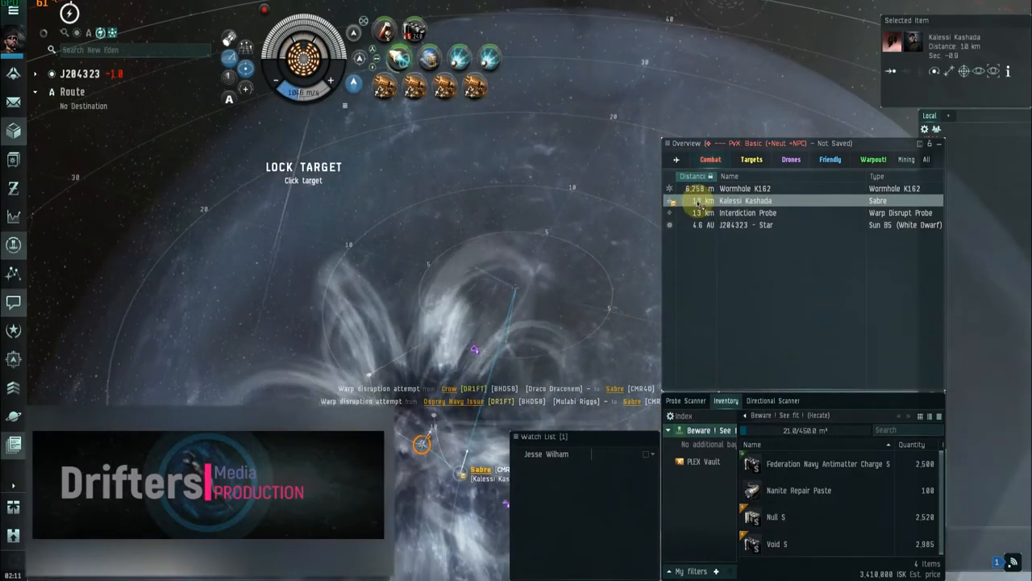
double_click(695, 202)
key(ctrl+space)
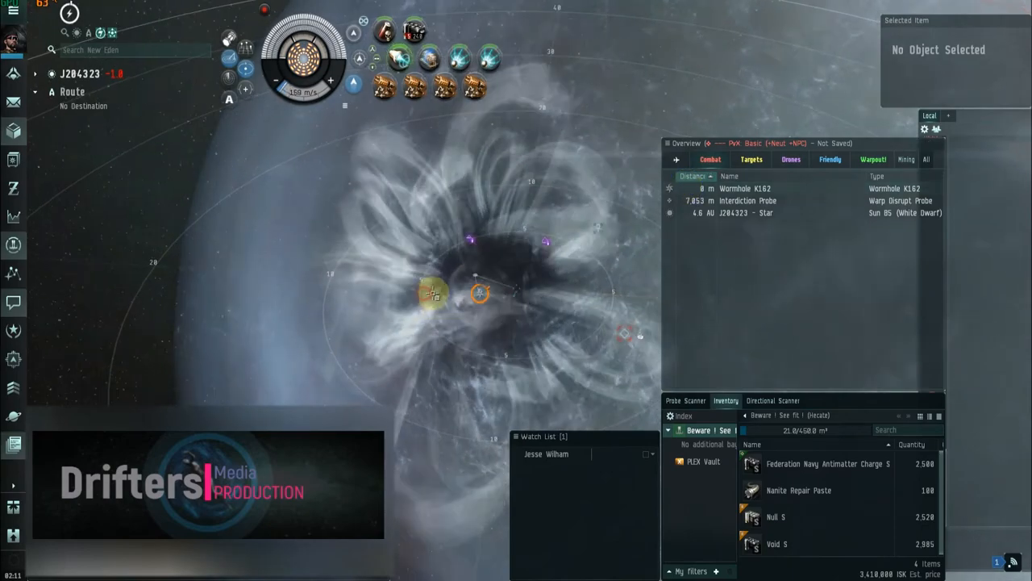
mouse_move(433, 295)
mouse_down()
mouse_move(540, 290)
mouse_move(480, 292)
mouse_move(502, 304)
mouse_up()
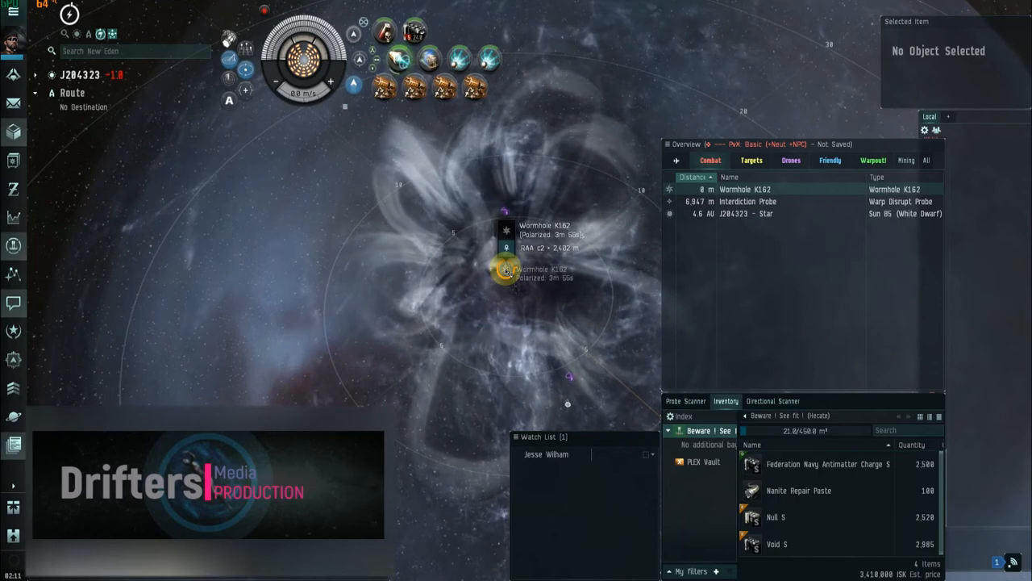
drag(506, 270, 424, 278)
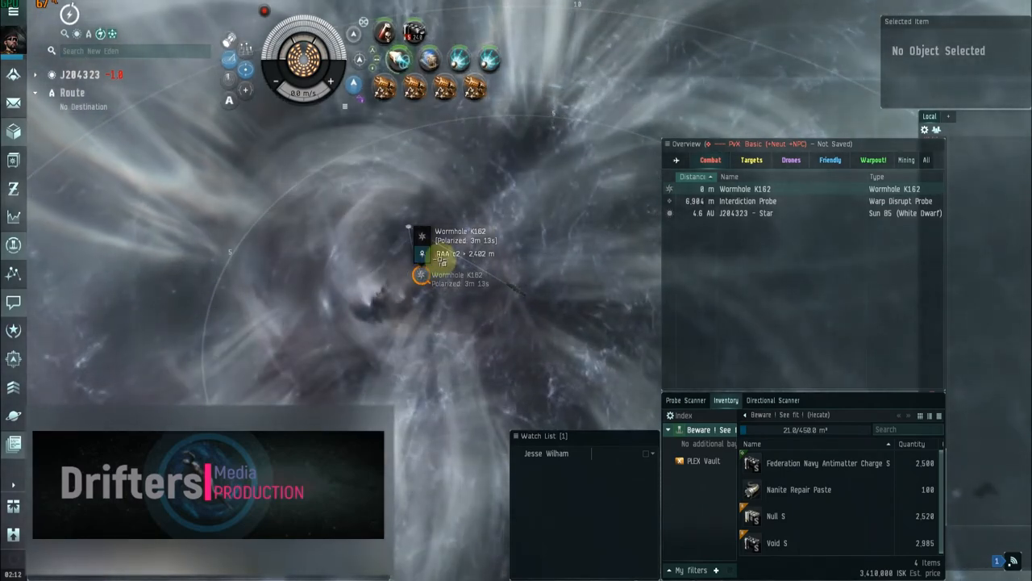
scroll(482, 234, down, 5)
scroll(484, 266, down, 5)
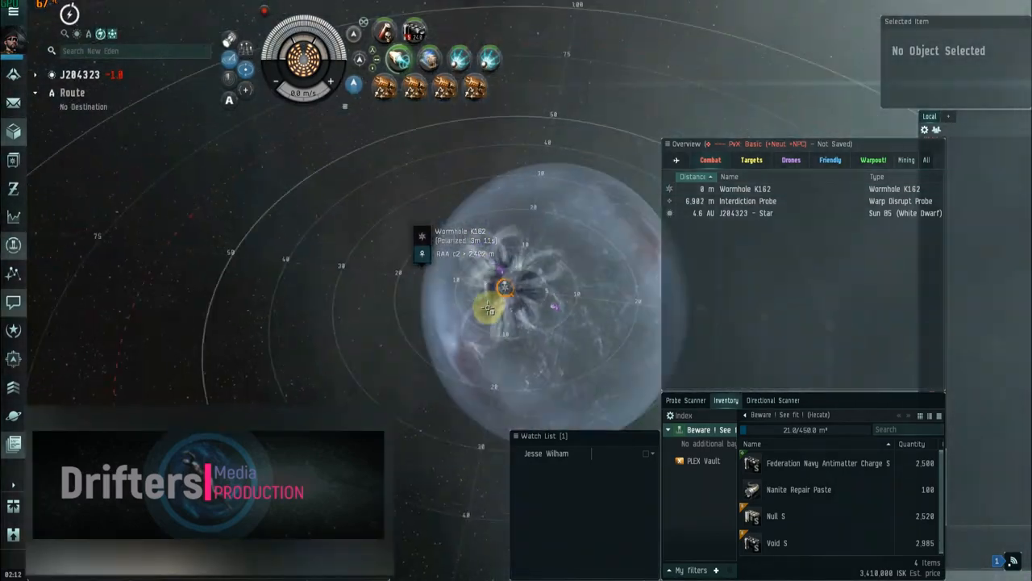
scroll(490, 309, up, 5)
mouse_move(489, 309)
mouse_down()
mouse_move(345, 300)
mouse_move(299, 234)
mouse_move(506, 206)
mouse_up()
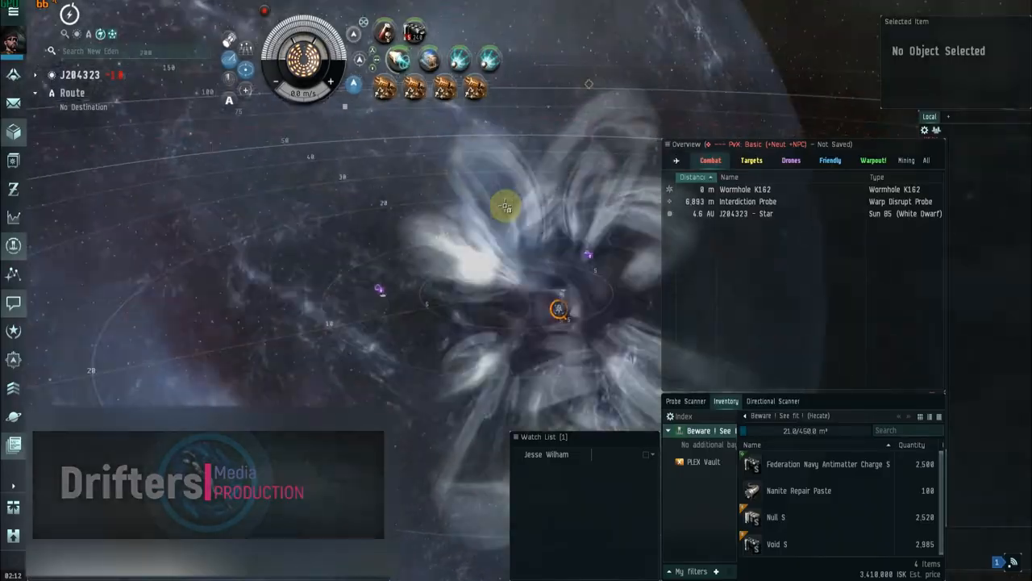